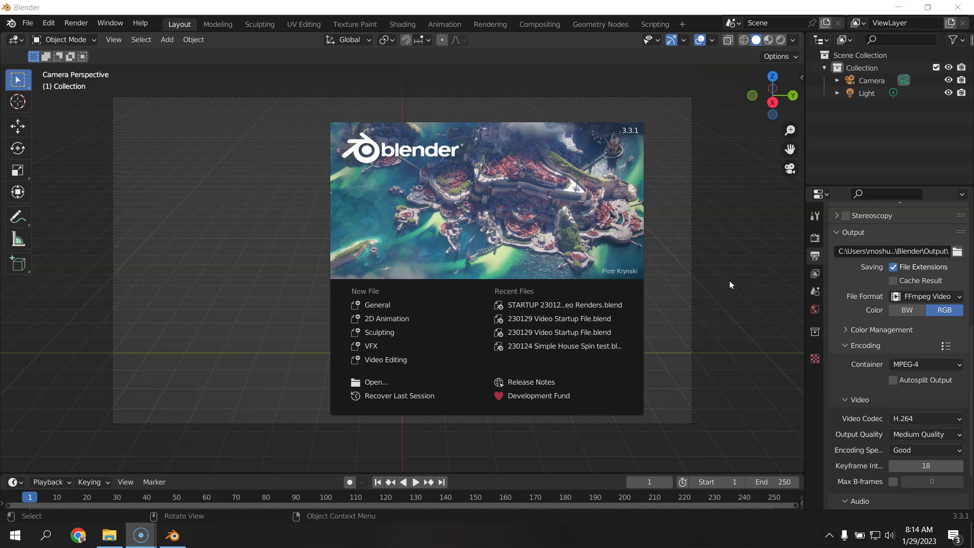
- Close the splash screen and show Render Properties, where Film > Transparent is enabled
click(729, 283)
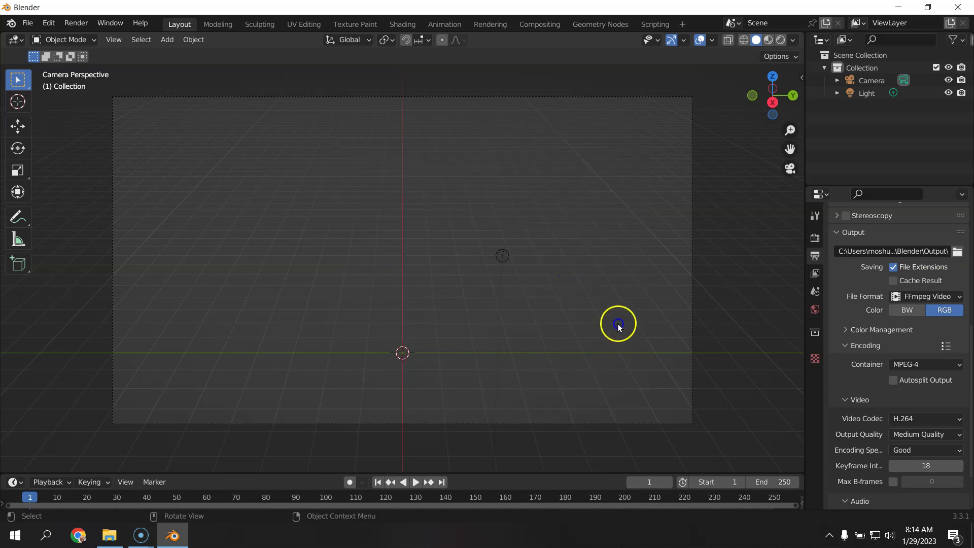
click(813, 238)
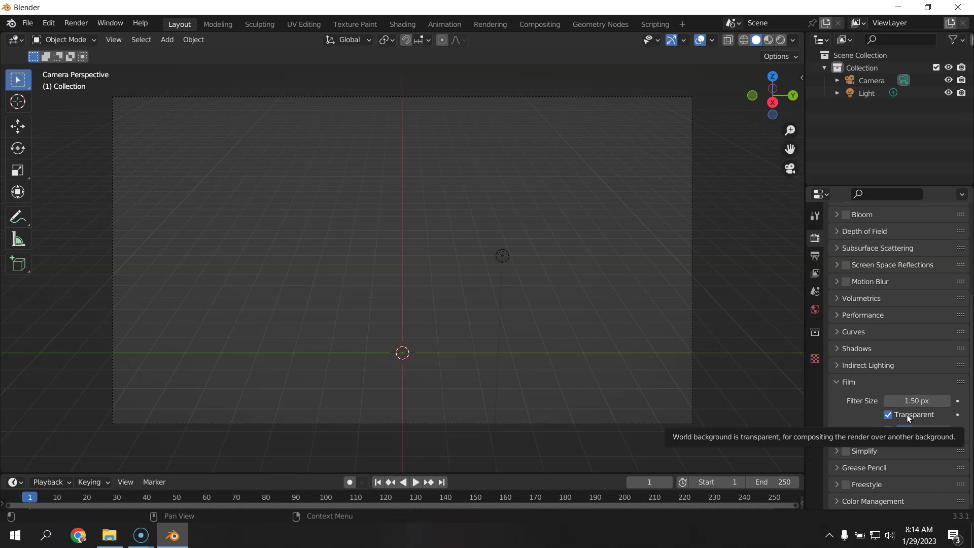
- Review the Output properties: 1920×1080 at 30 fps, frames 1–250, and the output path
click(814, 255)
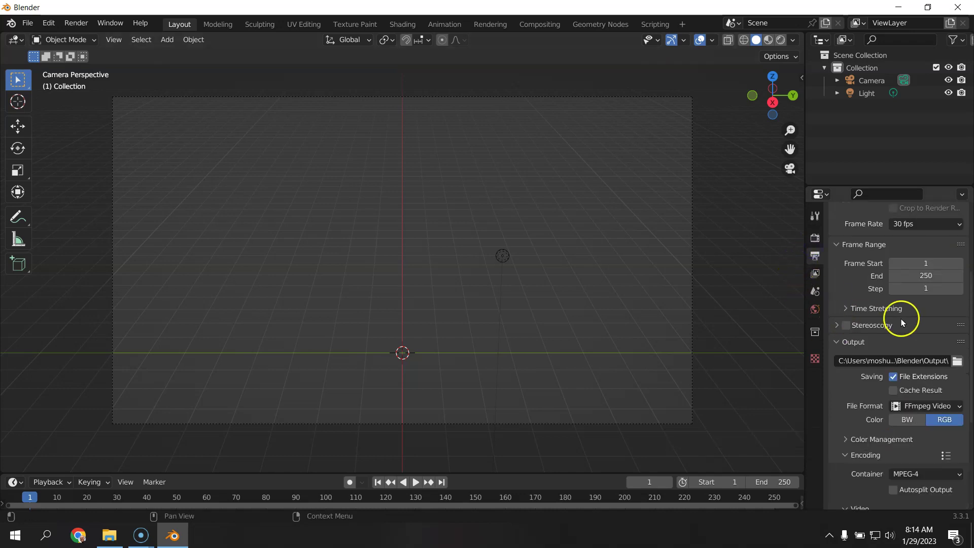
scroll(916, 302, up, 5)
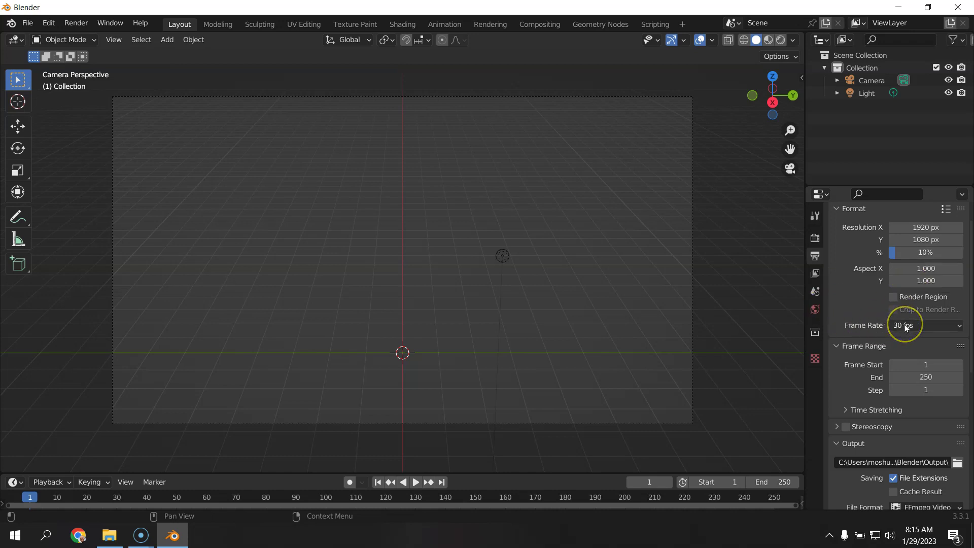
scroll(905, 327, down, 2)
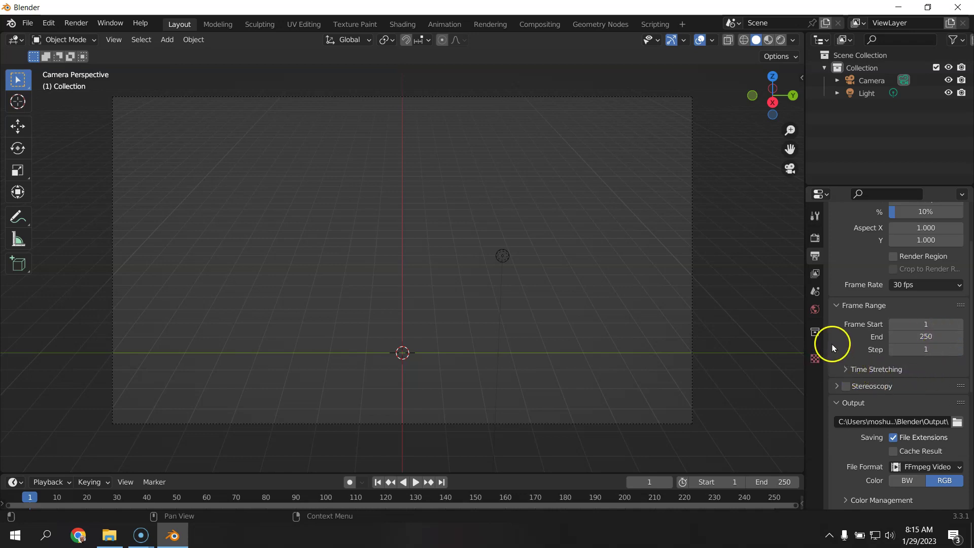
scroll(833, 343, down, 6)
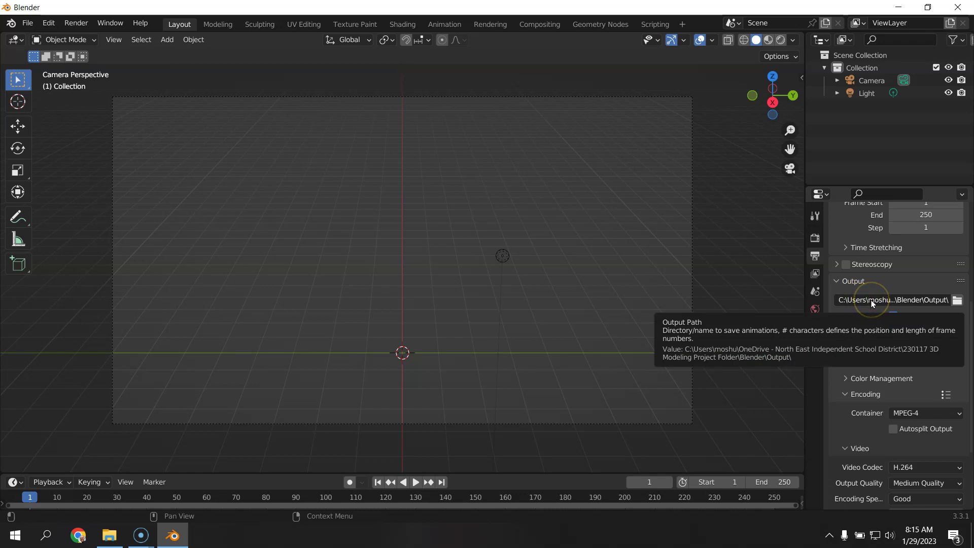
- Point the render output path to the project's Blender > Output folder, using the project bookmark
click(957, 300)
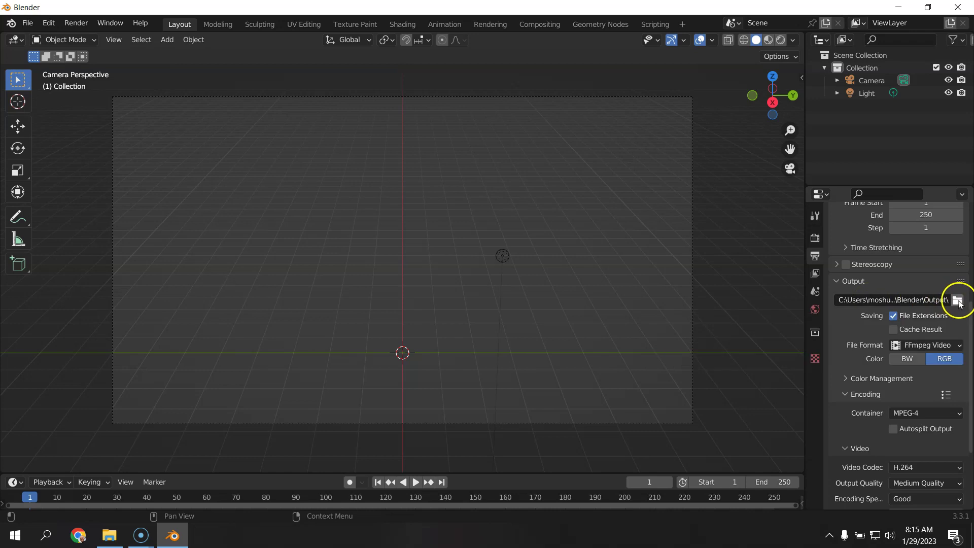
click(957, 300)
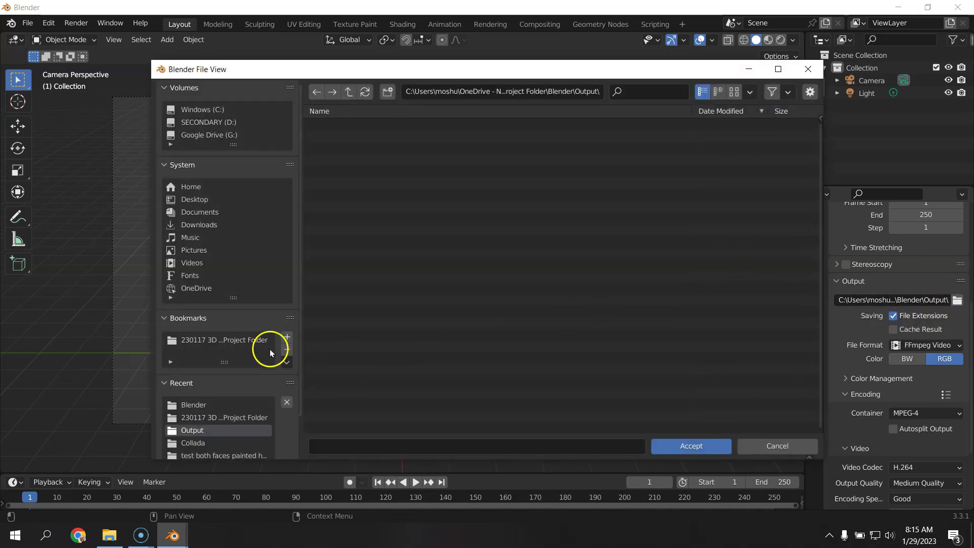
double_click(257, 340)
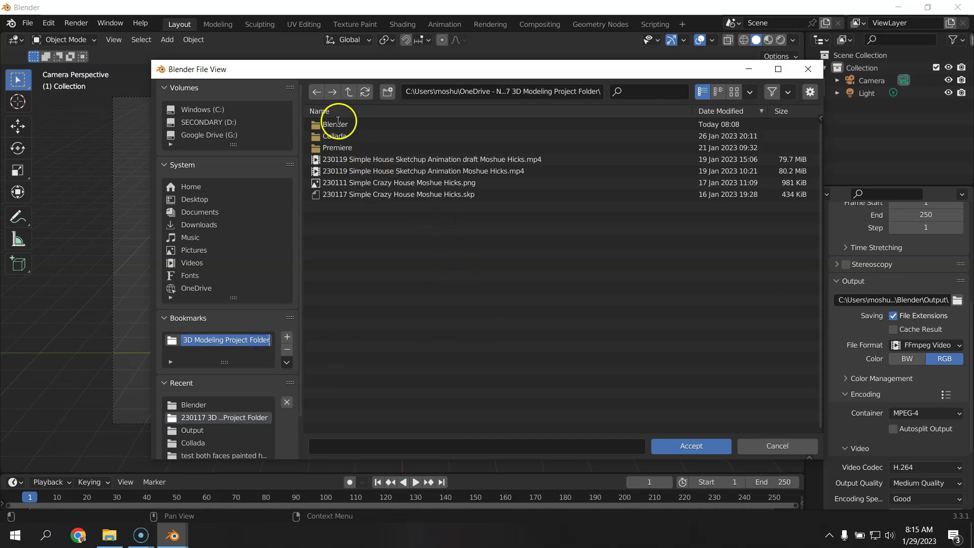
double_click(321, 125)
click(332, 131)
click(478, 215)
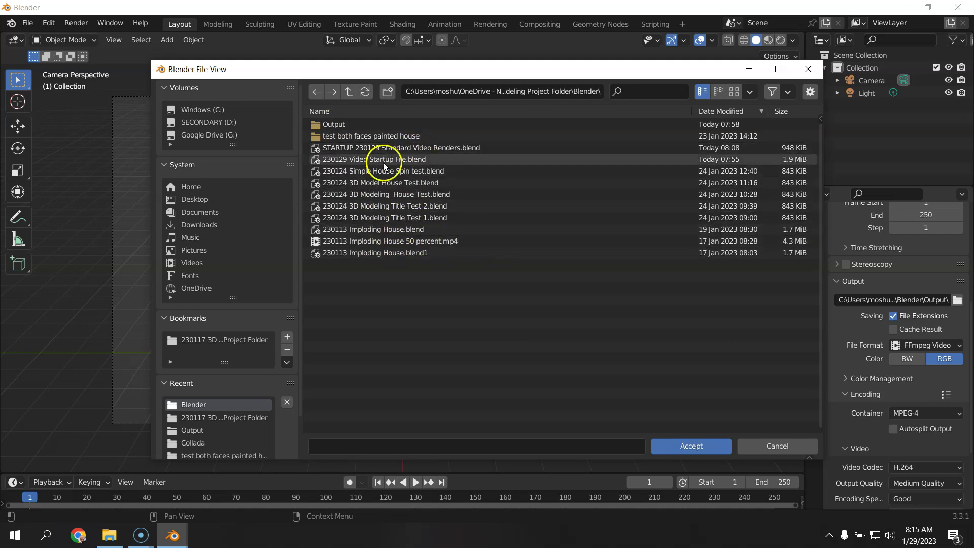
double_click(340, 127)
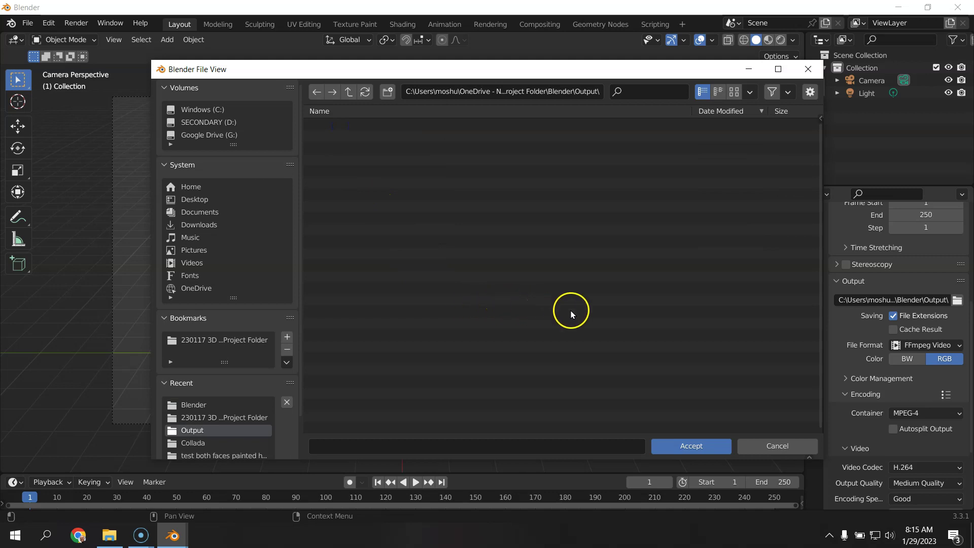
click(703, 446)
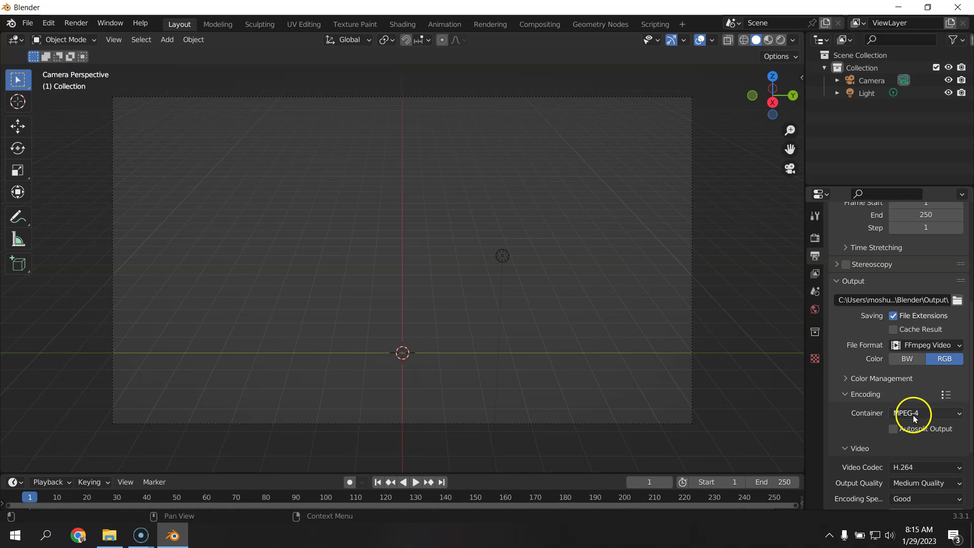
- Use FFmpeg Video with an MPEG-4 container, H.264 codec and High Quality output
click(896, 347)
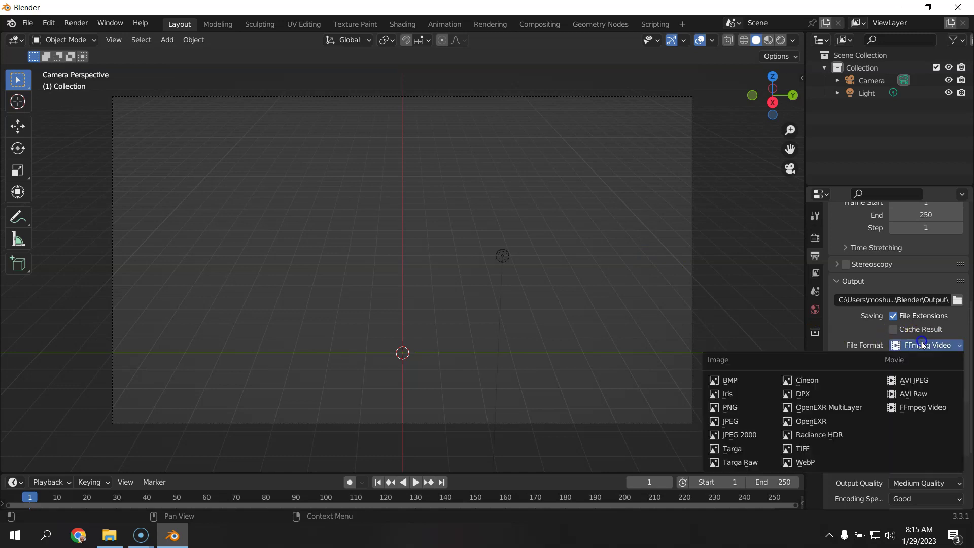
click(915, 412)
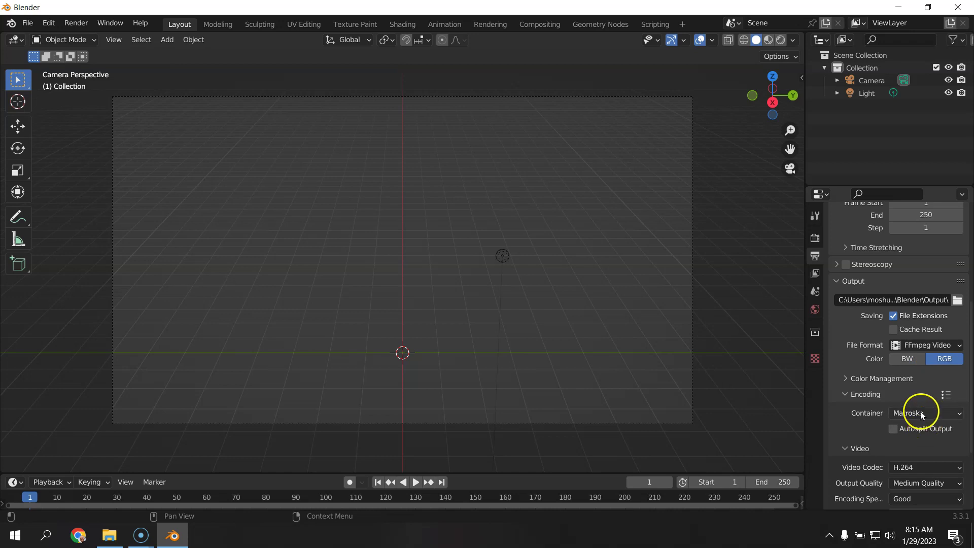
click(921, 413)
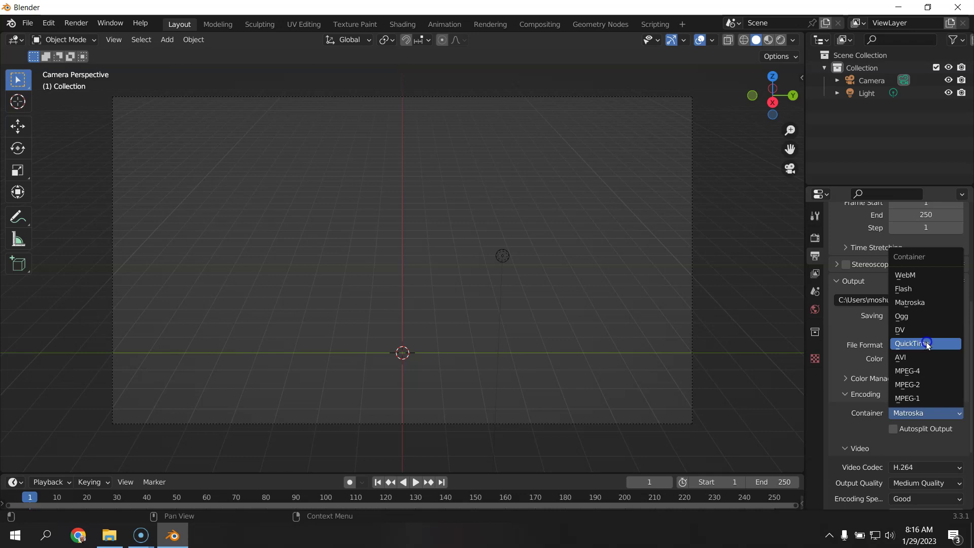
click(914, 370)
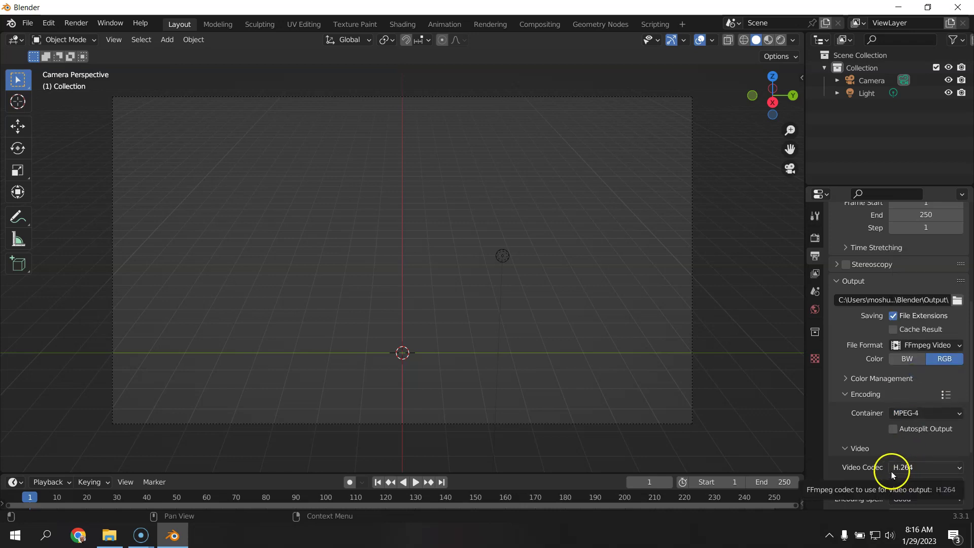
scroll(930, 451, down, 1)
scroll(930, 448, down, 1)
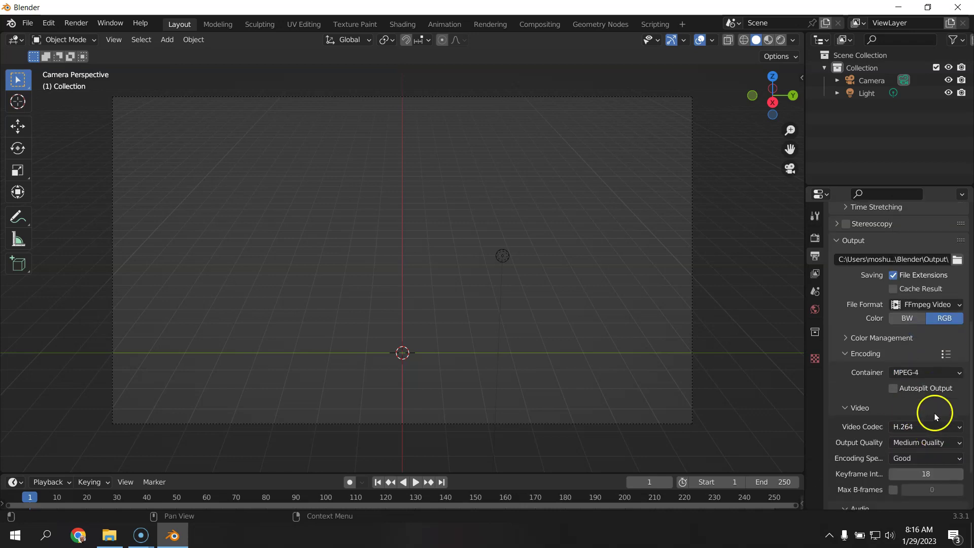
click(928, 440)
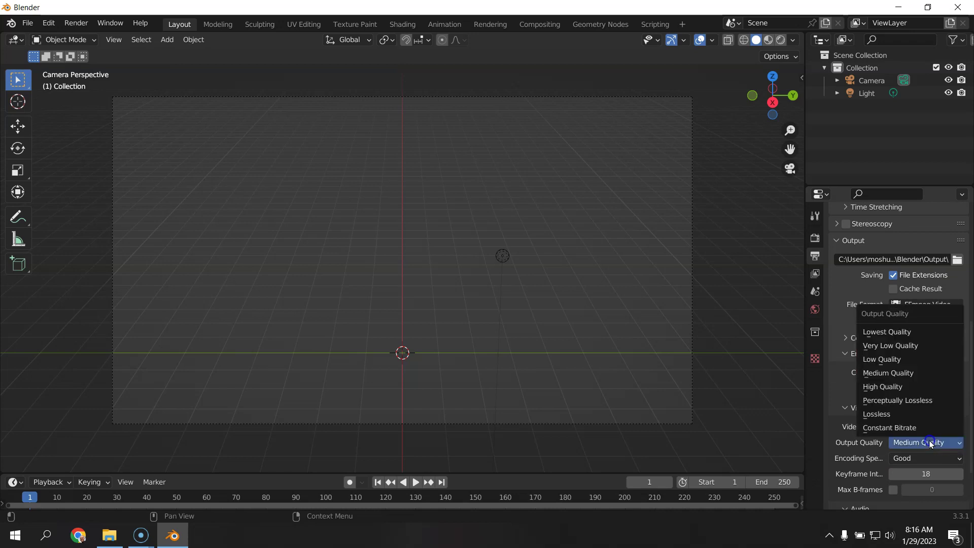
click(894, 386)
scroll(840, 357, down, 3)
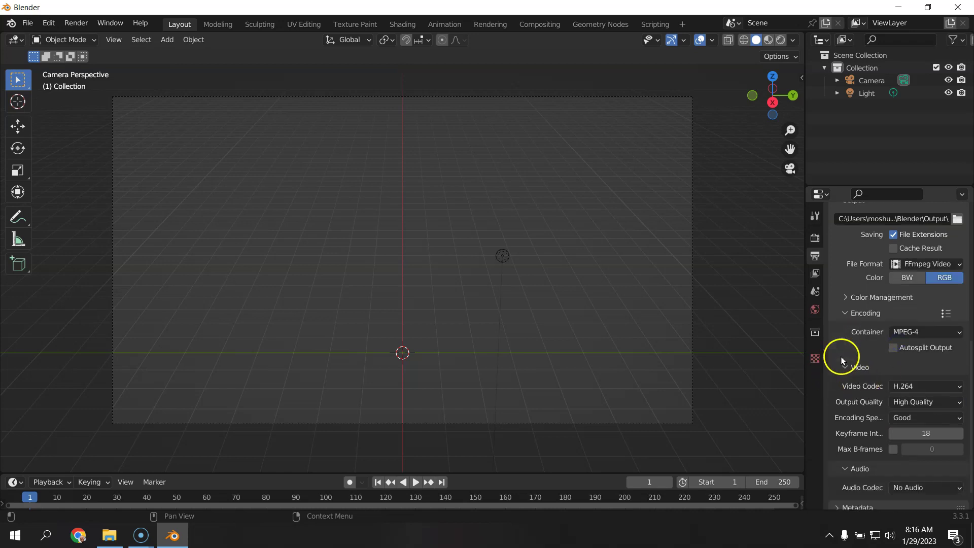
- In World Properties, drag the Background Surface Strength up to 2.000
click(814, 308)
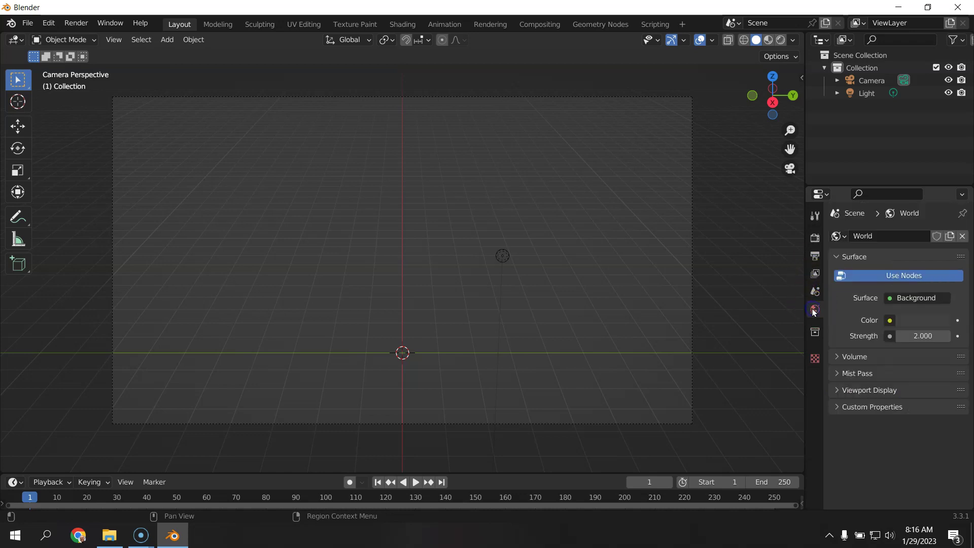
drag(918, 336, 933, 335)
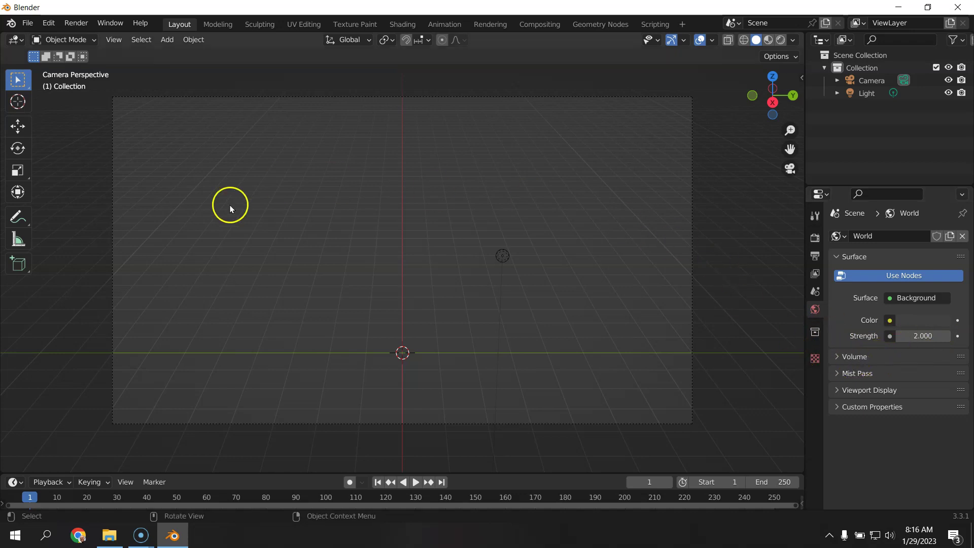
- Choose Save Startup File from the File > Defaults menu
click(28, 25)
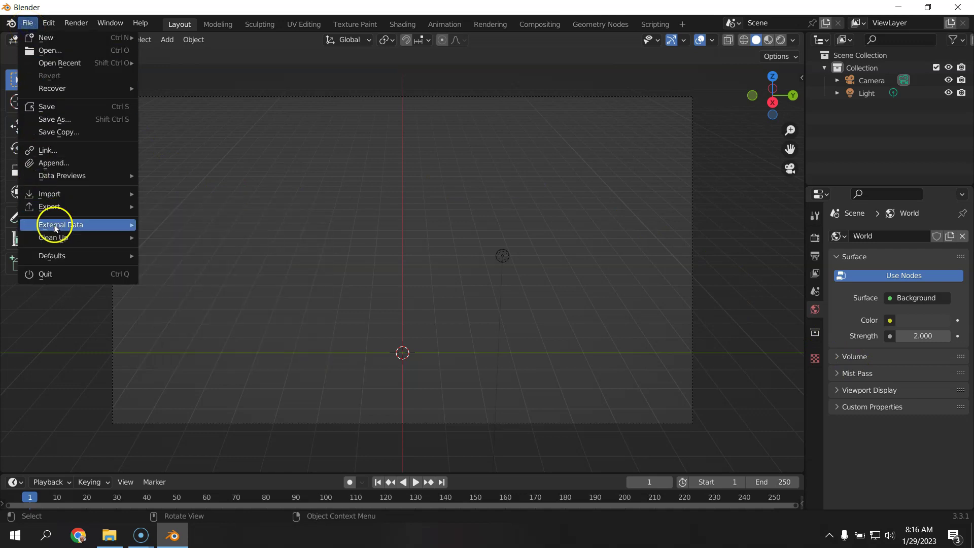
mouse_move(57, 229)
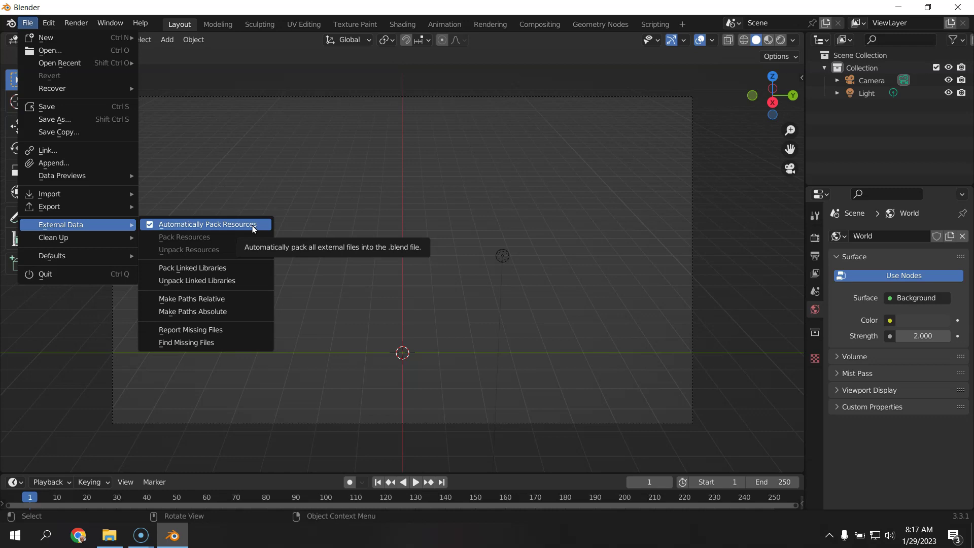
mouse_move(101, 256)
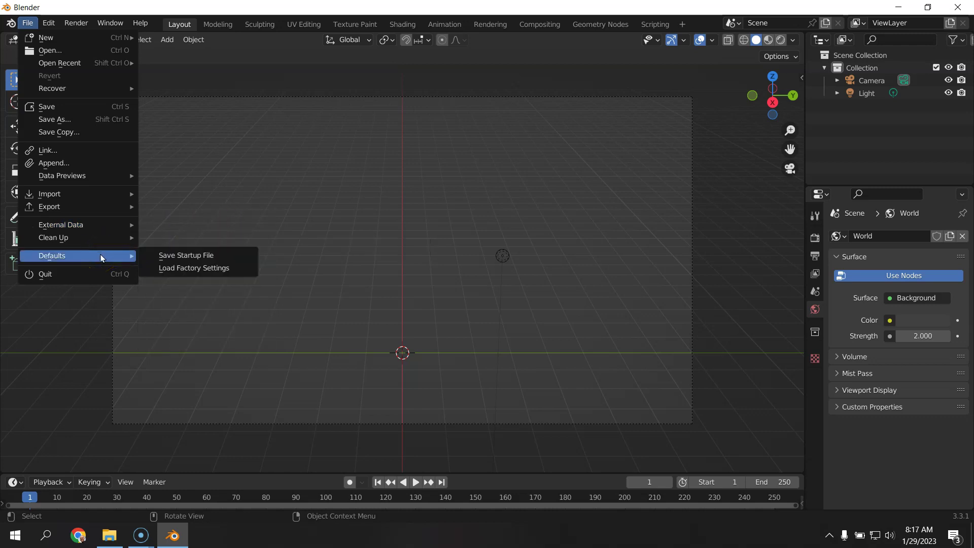
click(218, 254)
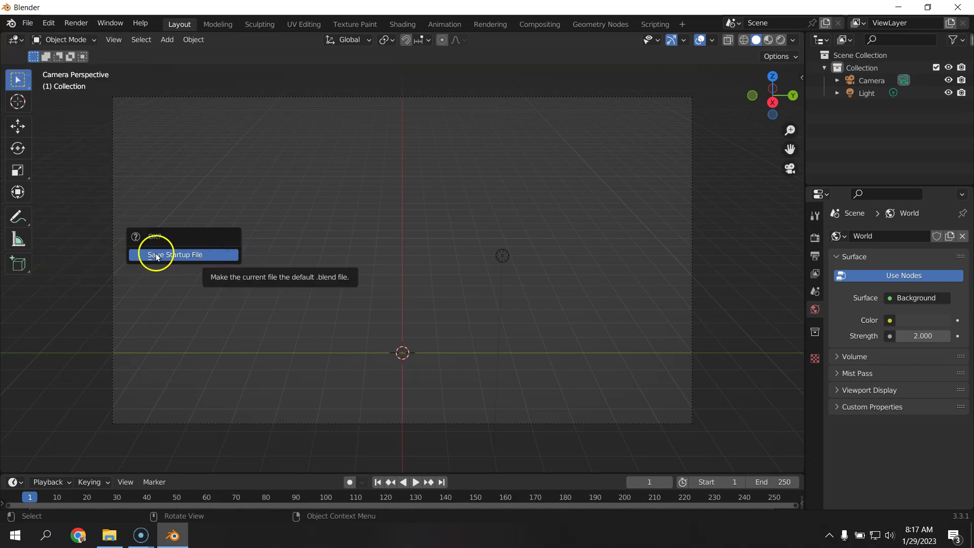
- Confirm saving the startup file, then quit Blender with Don't Save
click(209, 254)
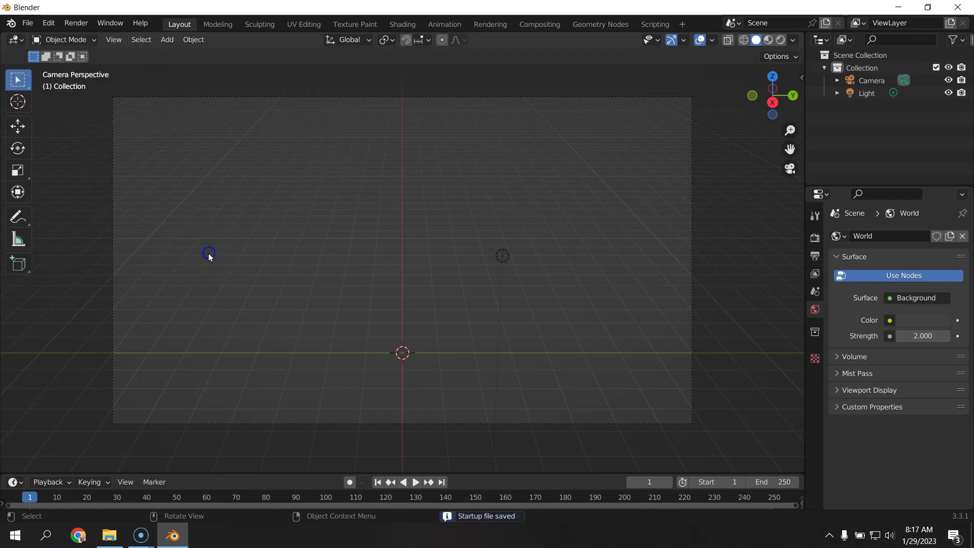
click(838, 69)
click(957, 7)
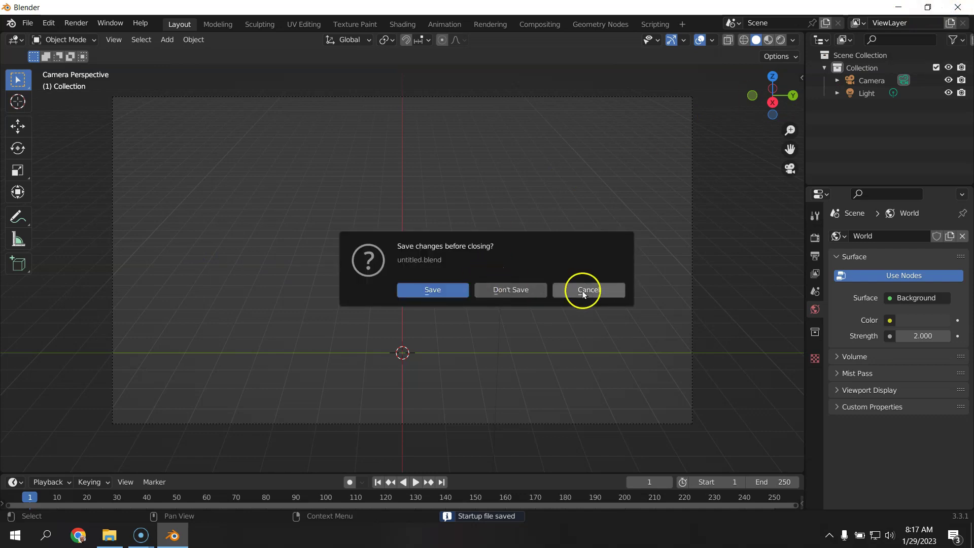
click(532, 289)
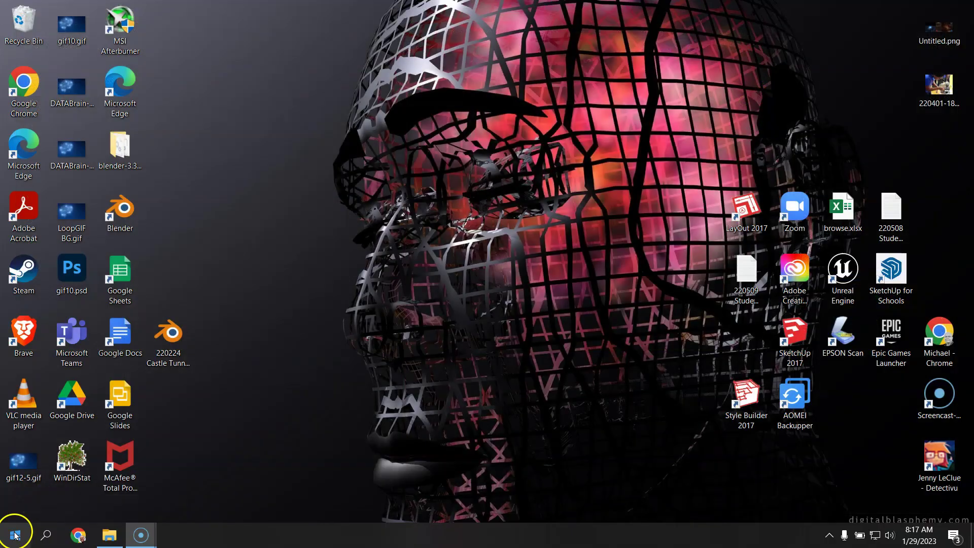
- Relaunch Blender from the taskbar and dismiss its splash screen
click(16, 535)
click(300, 305)
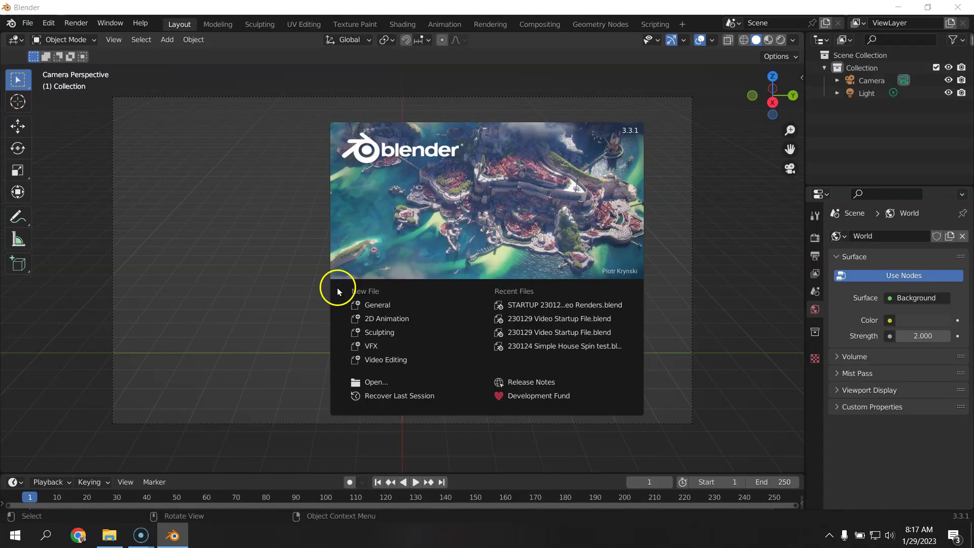
click(271, 270)
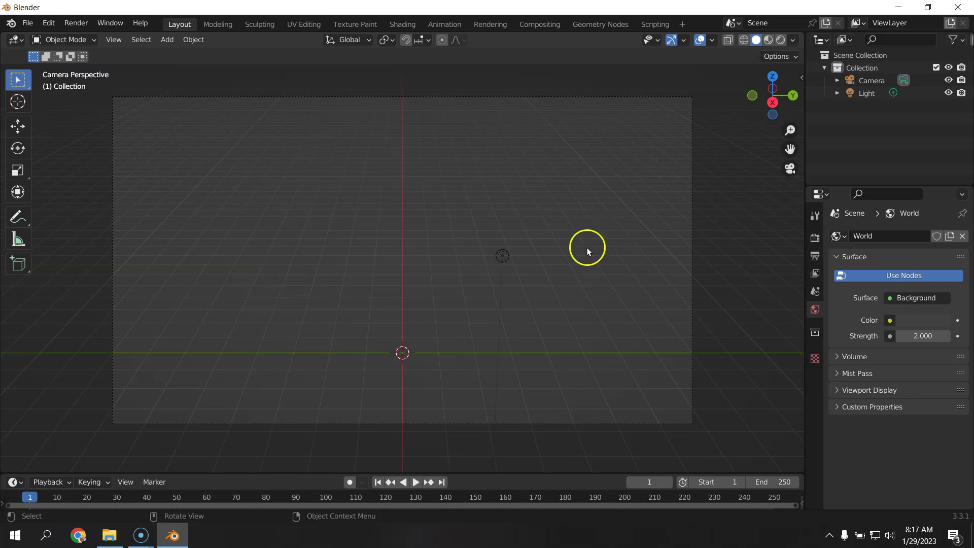
click(27, 23)
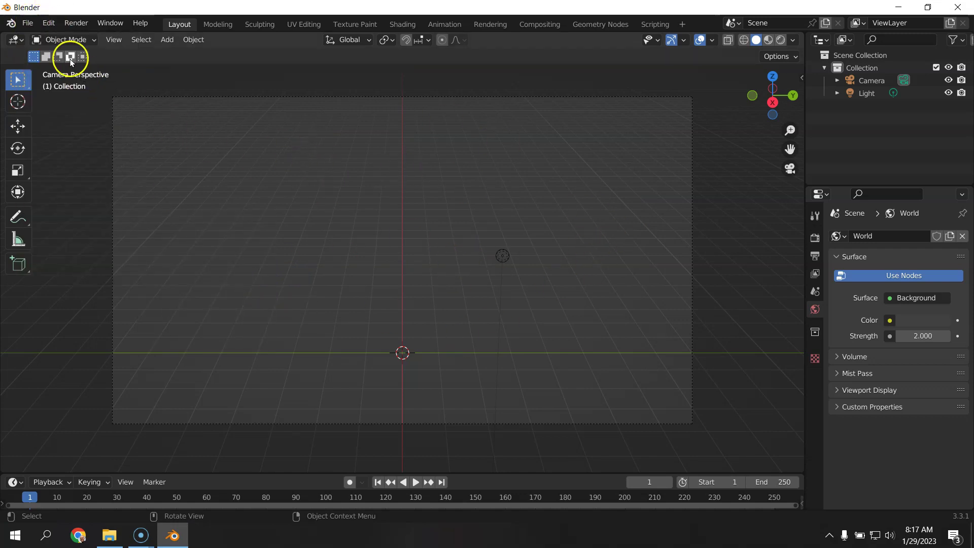
- Save As 'STARTUP 230129 Standard Video Renders.blend' in the Blender folder, overwriting the existing copy
click(27, 23)
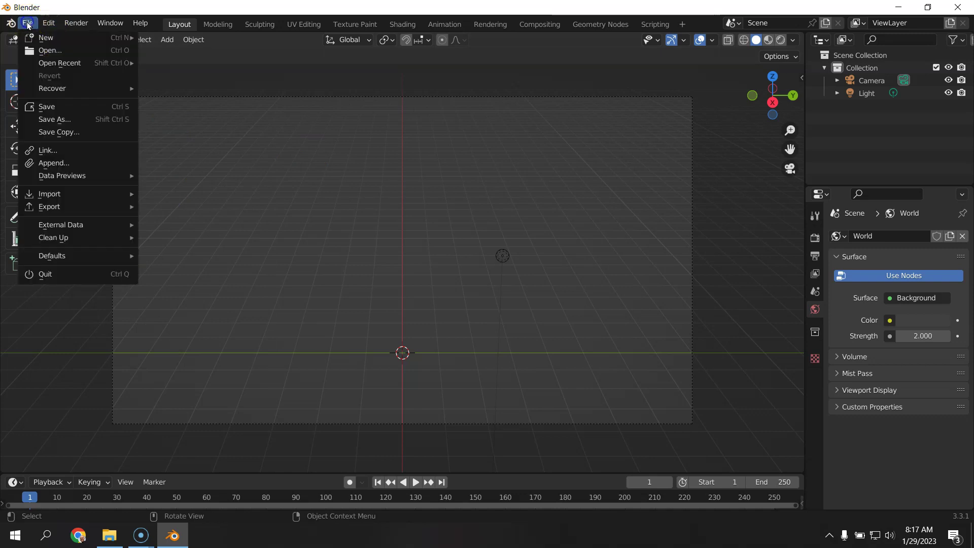
click(38, 120)
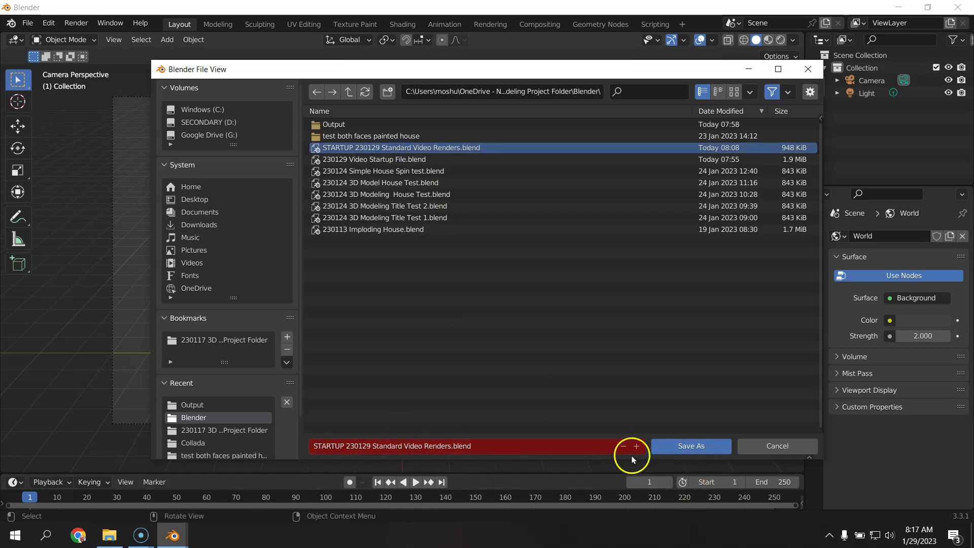
click(686, 451)
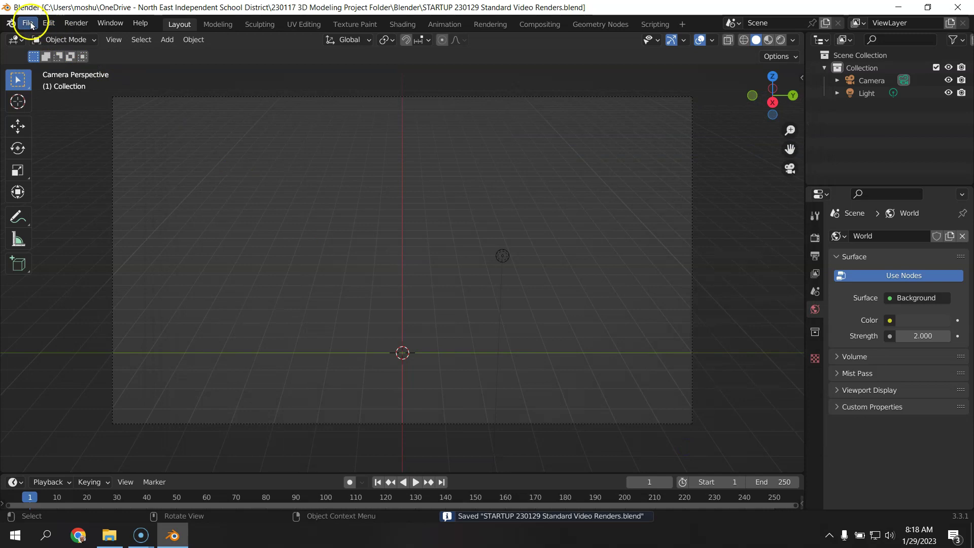
- Start a new General file from File > New
click(27, 23)
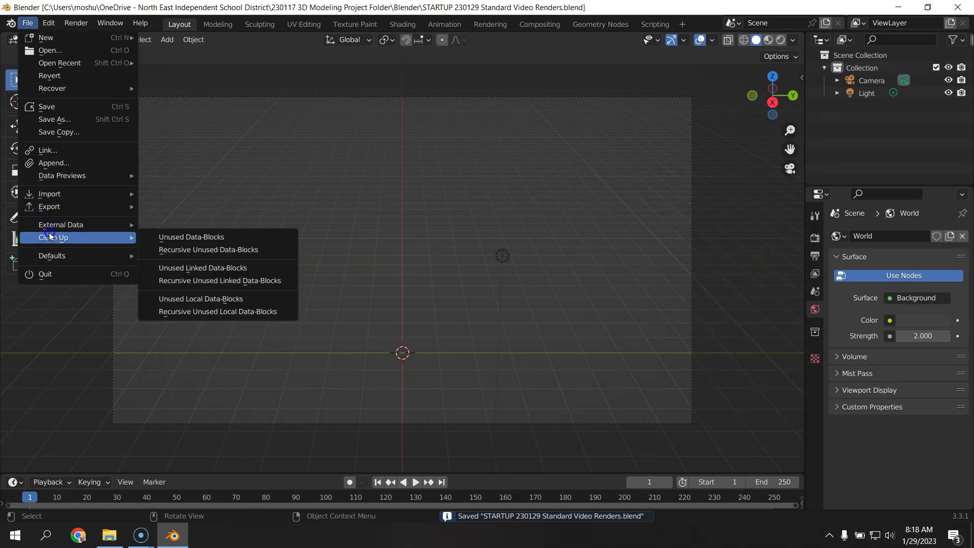
mouse_move(55, 257)
key(Escape)
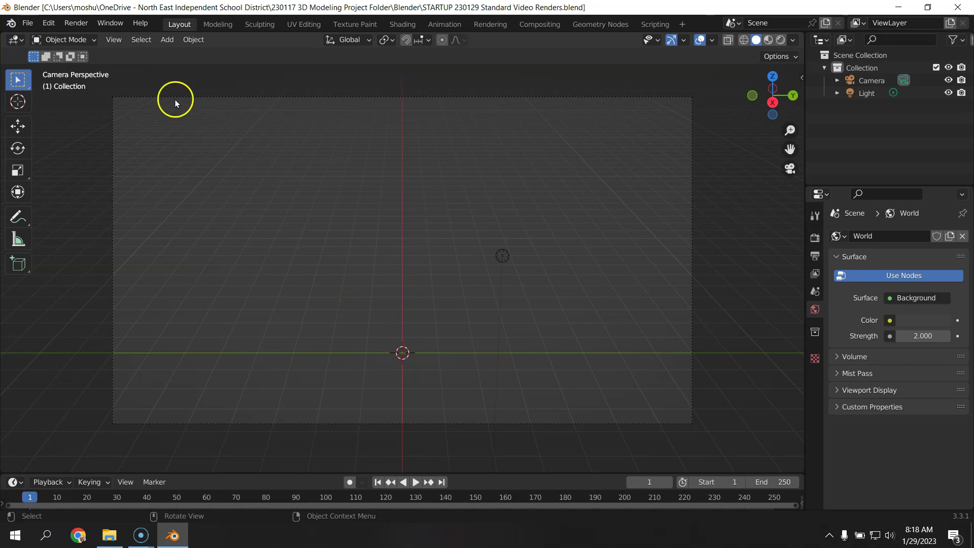
click(27, 23)
mouse_move(32, 37)
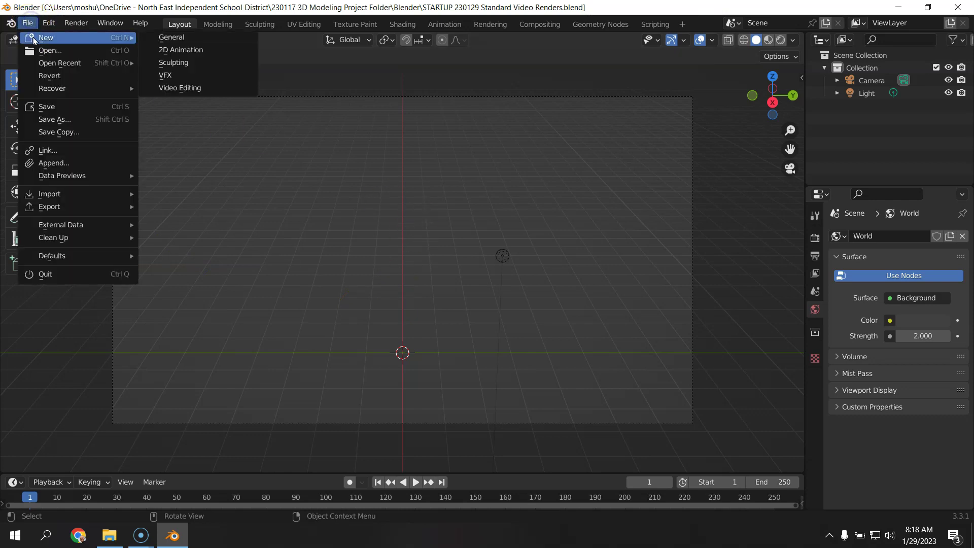
click(175, 41)
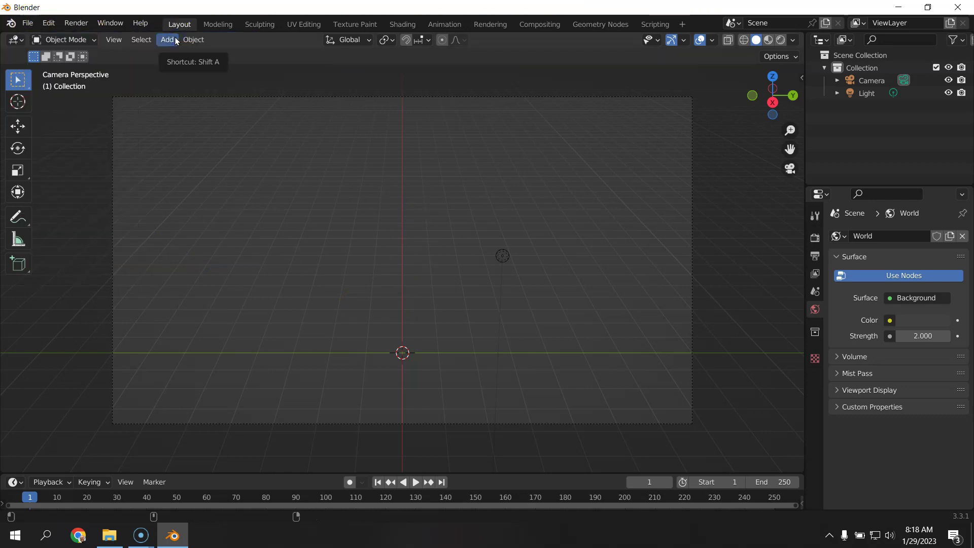
click(257, 149)
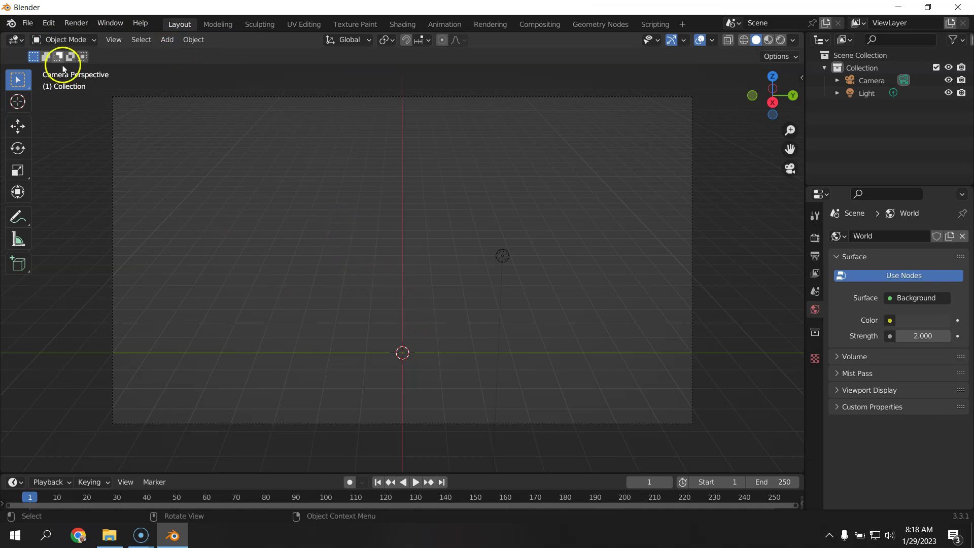
- Load and confirm Factory Settings, then orbit to inspect the default cube
click(27, 23)
click(66, 263)
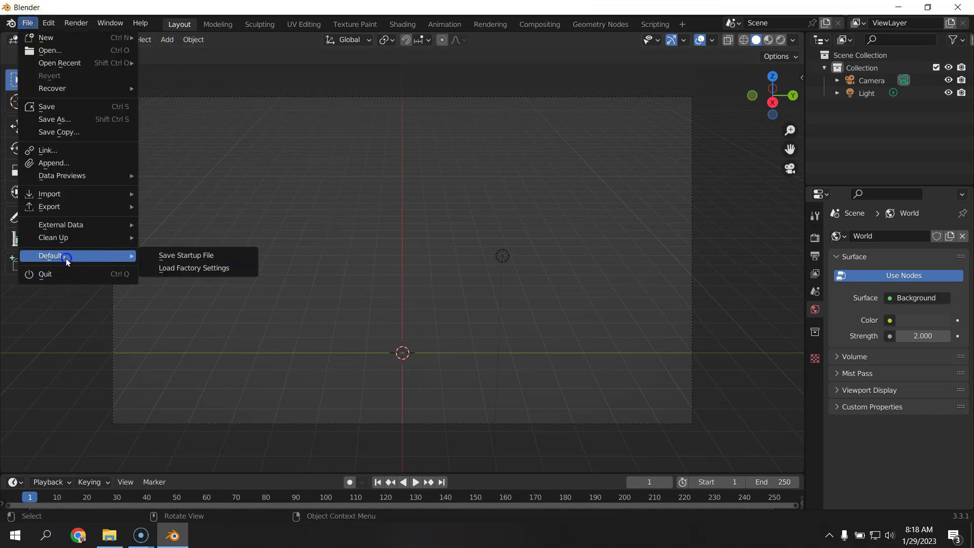
click(186, 270)
click(186, 269)
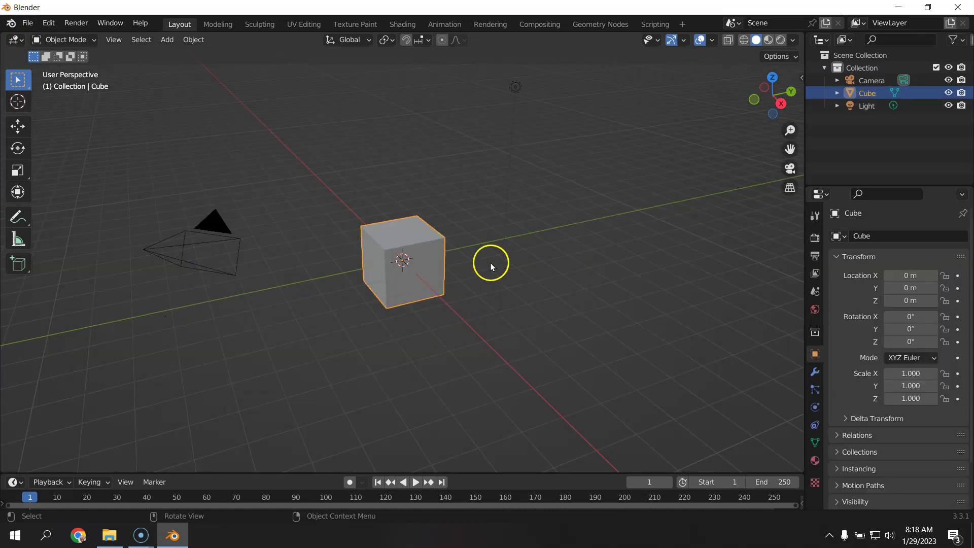
middle_drag(538, 227, 557, 227)
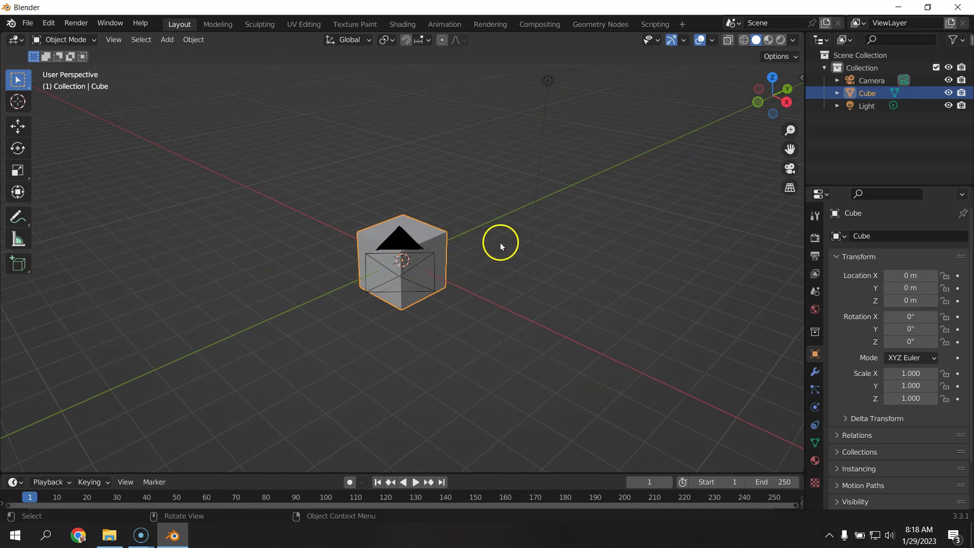
middle_drag(505, 248, 456, 252)
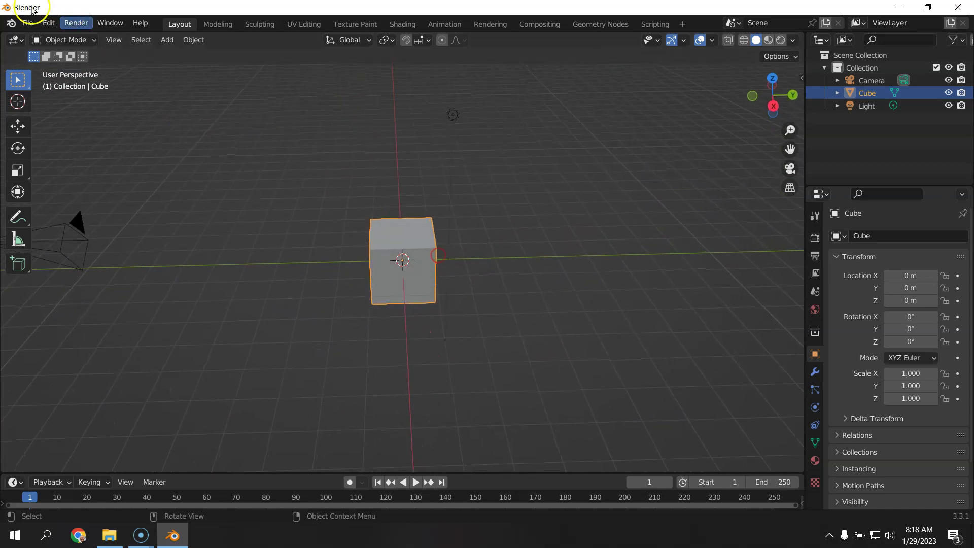
- Open 'STARTUP 230129 Standard Video Renders.blend' and check its Output settings
click(26, 23)
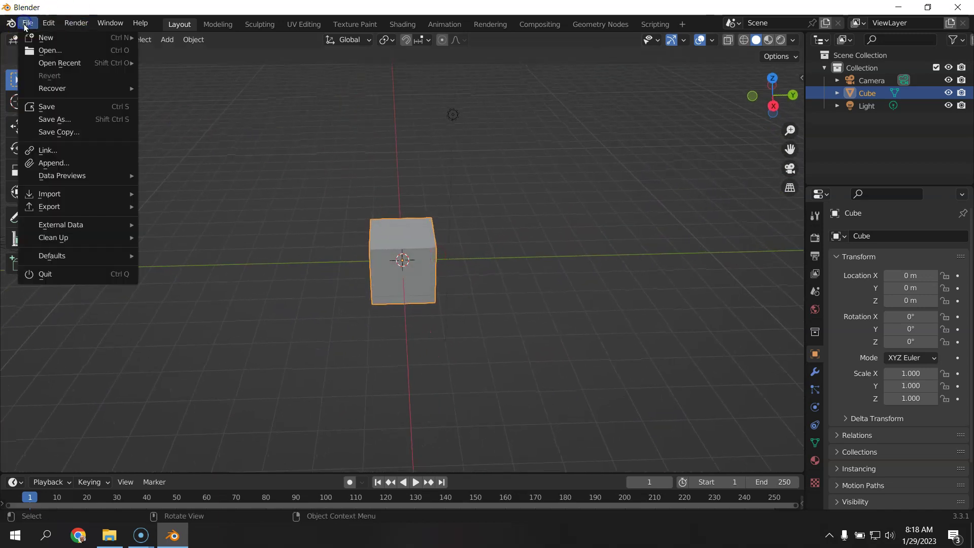
click(52, 58)
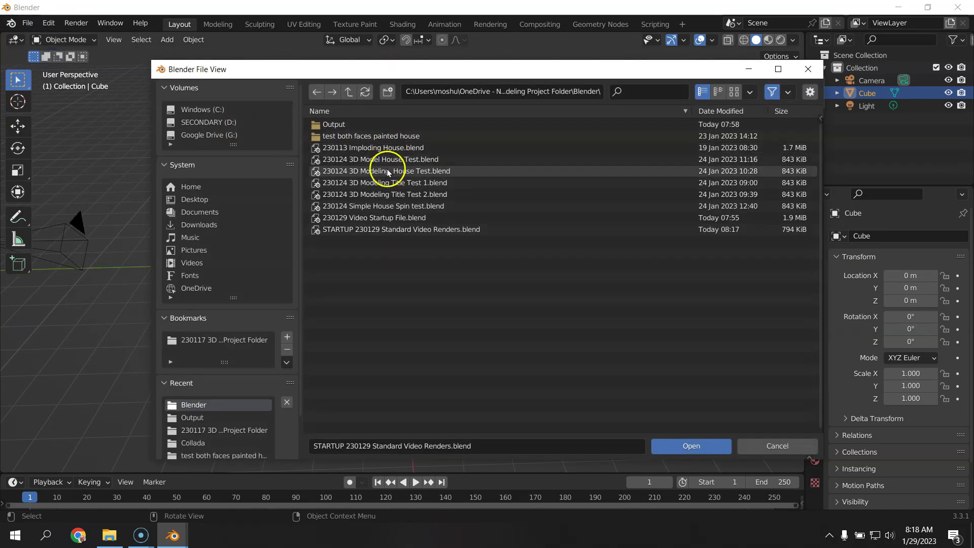
click(374, 229)
click(671, 447)
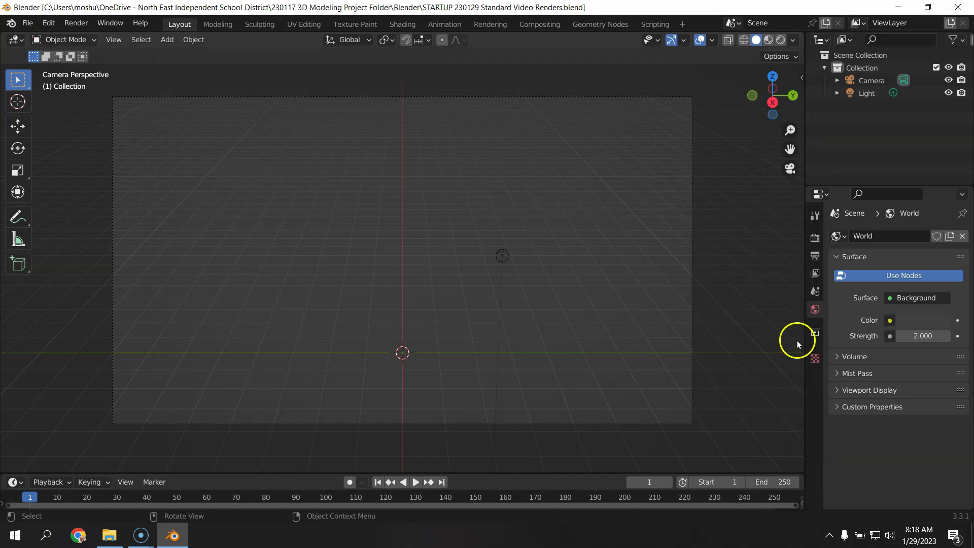
click(816, 257)
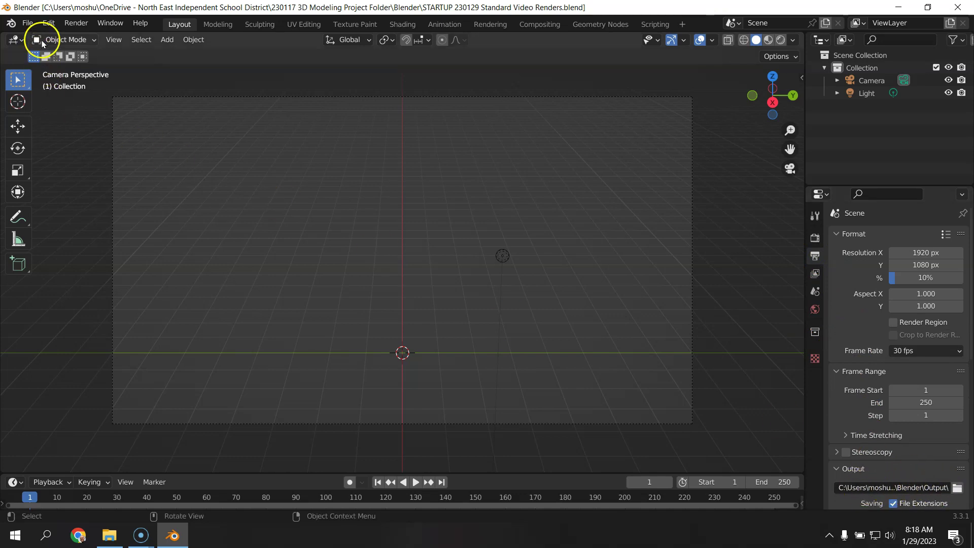
- Save this scene as the startup file via File > Defaults and confirm
click(29, 24)
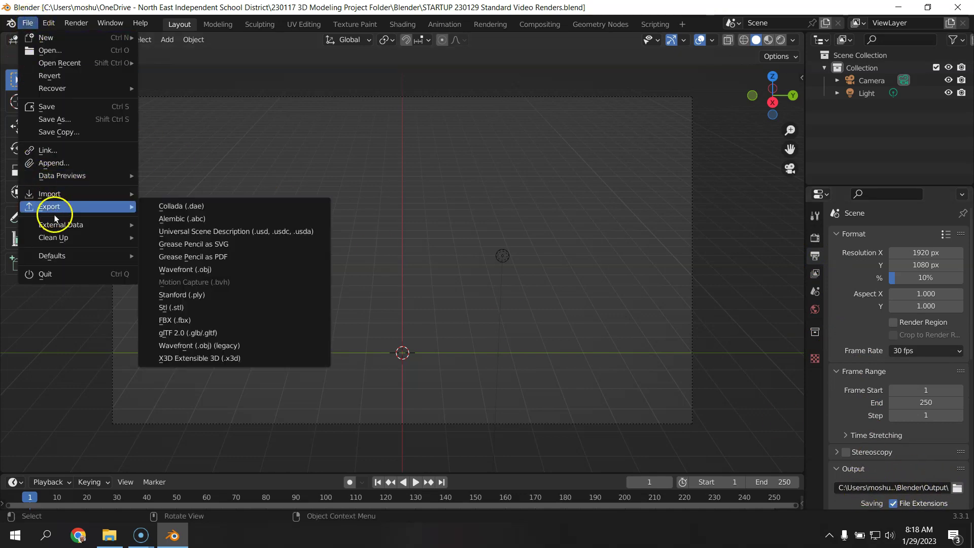
mouse_move(78, 258)
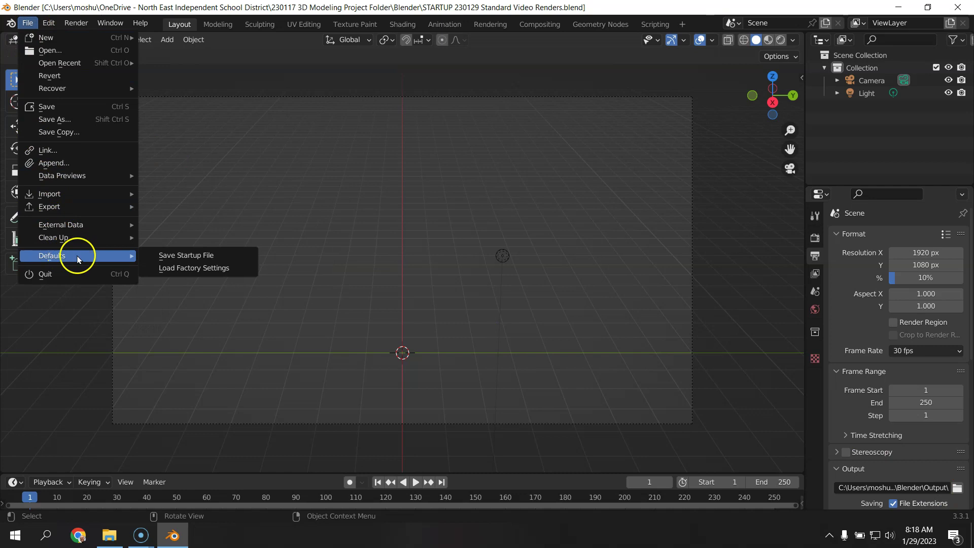
click(204, 256)
click(160, 257)
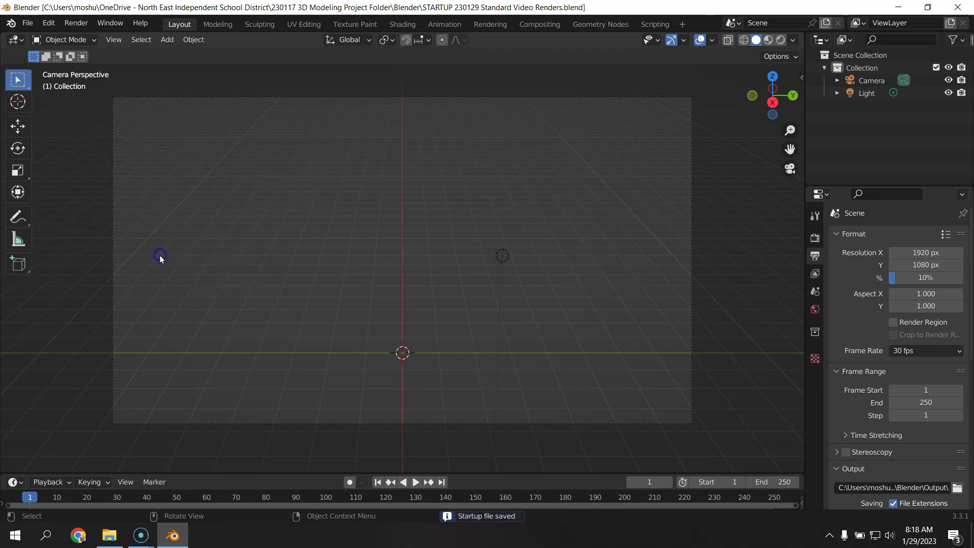